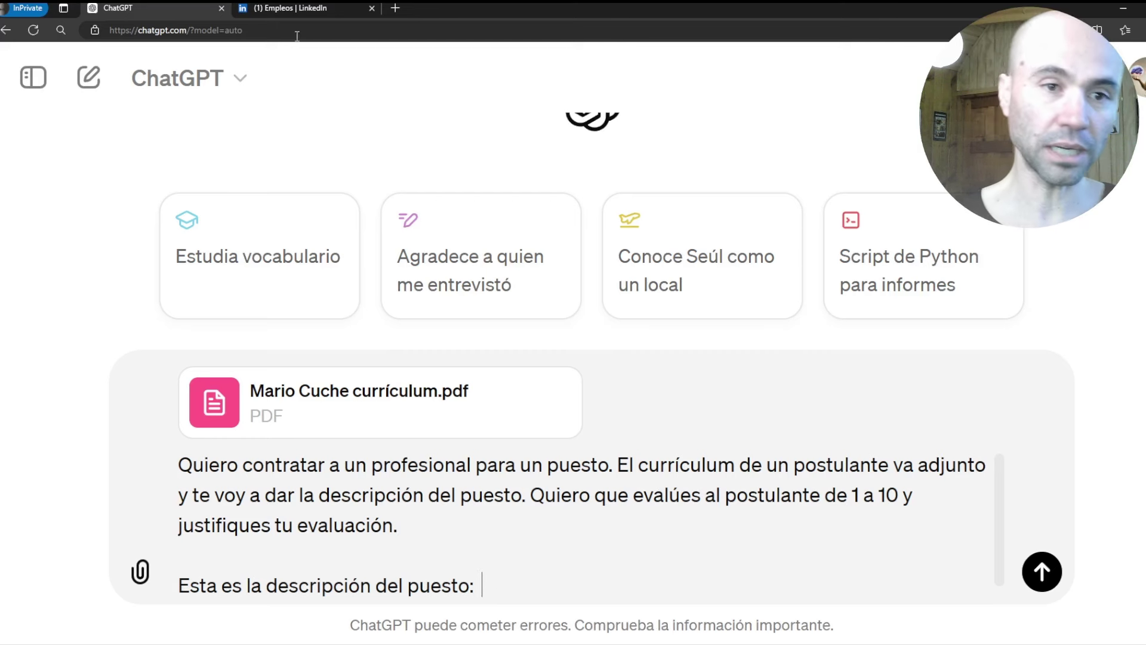
Step: Switch to LinkedIn, open the Environmental Copywriter job by Project Growth and copy its description, from the introduction through the application process steps
left_click(312, 7)
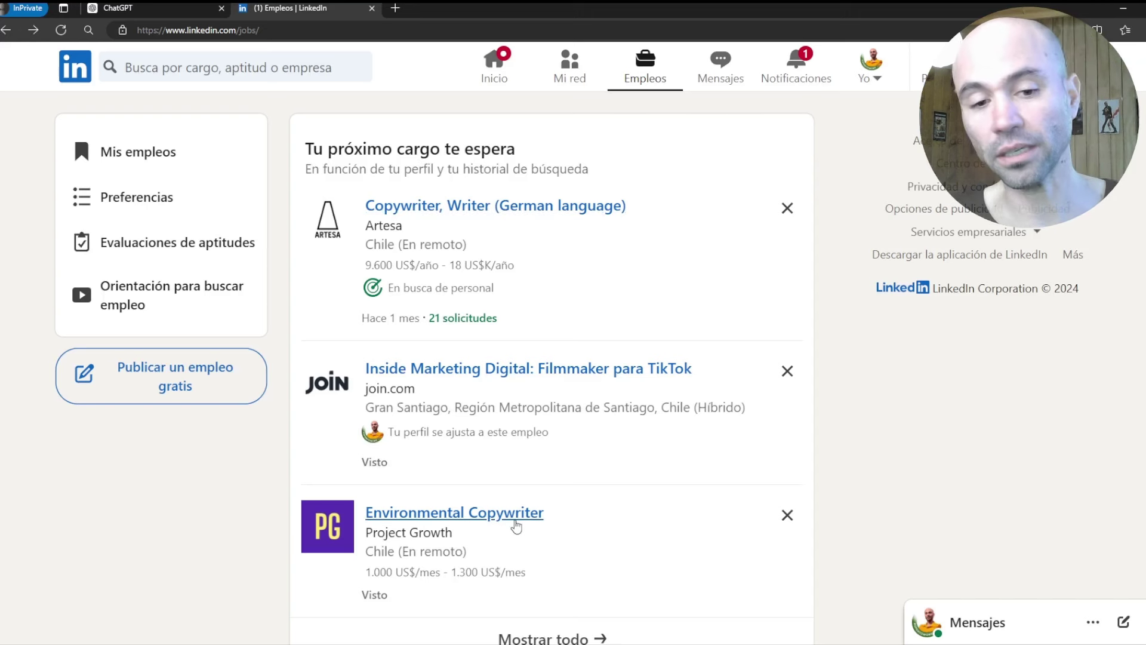
left_click(512, 527)
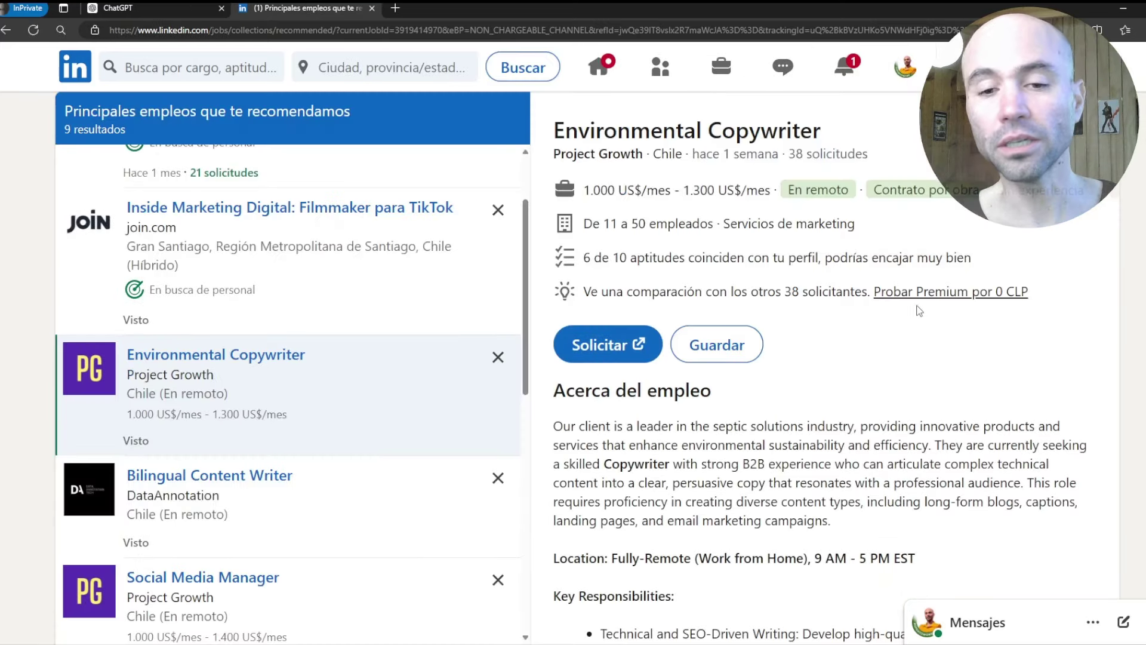
scroll(751, 320, "down", 3)
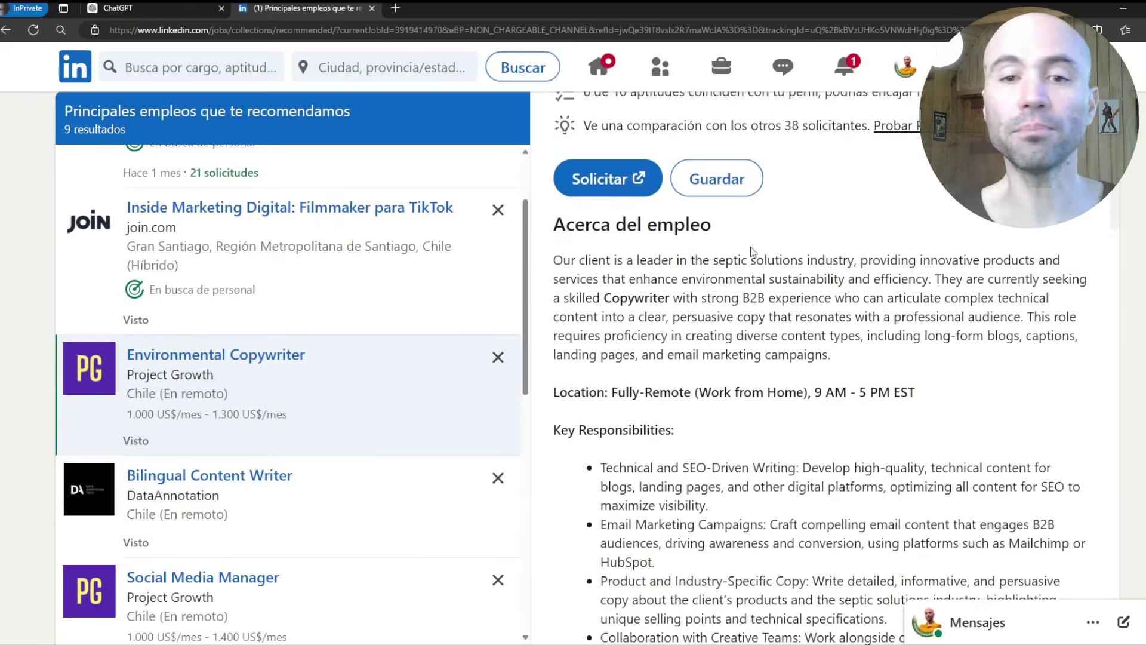
scroll(596, 272, "down", 3)
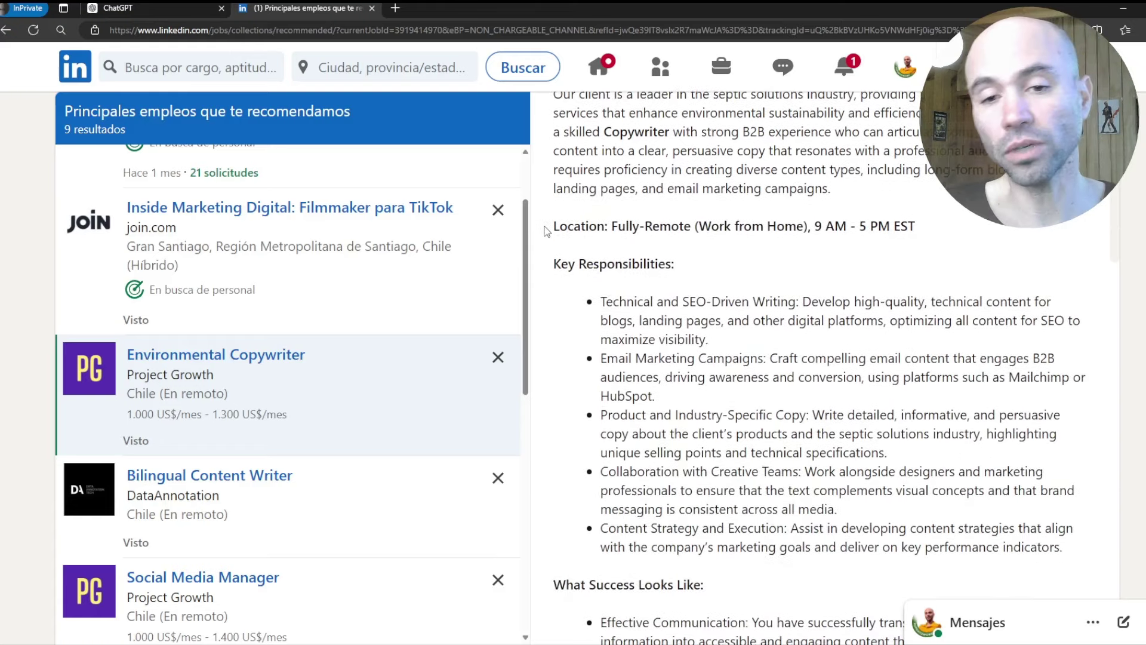
scroll(571, 212, "up", 2)
left_click_drag(557, 174, 988, 440)
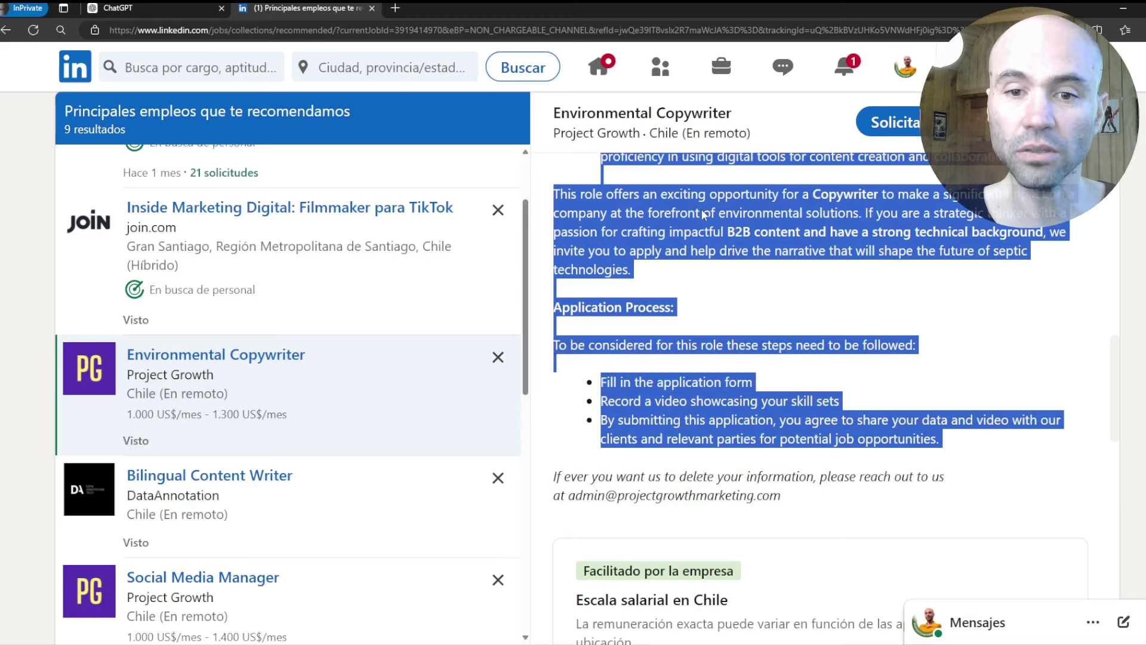
Step: Switch to ChatGPT, paste the job description after "Esta es la descripción del puesto:" and send the prompt with the attached résumé
left_click(148, 7)
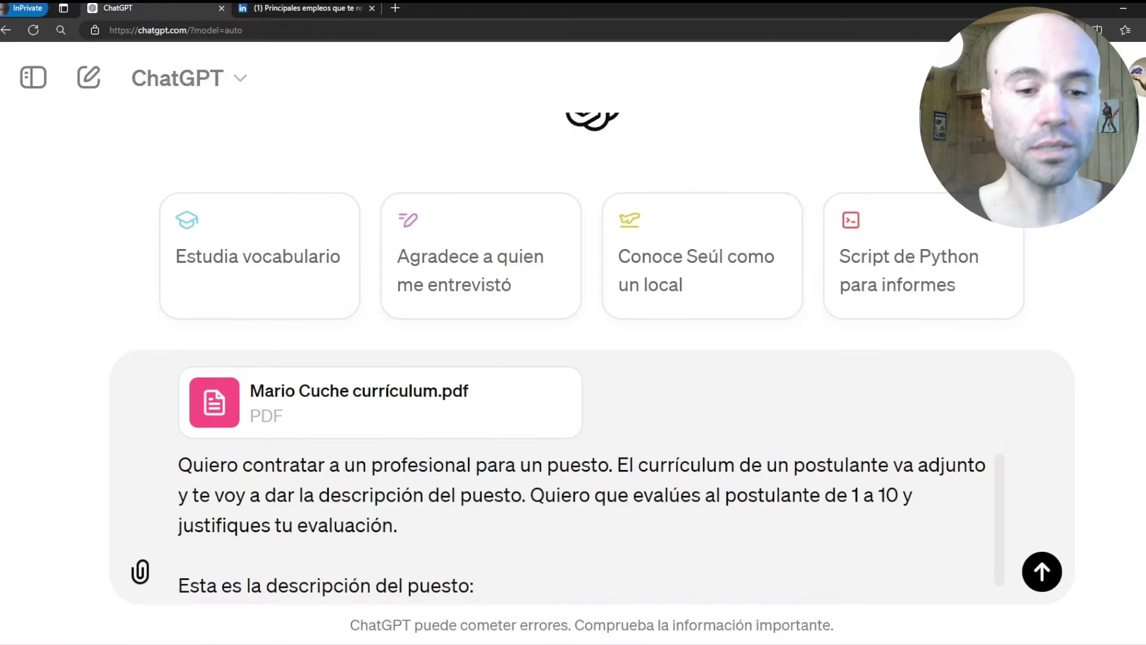
key("ctrl+v")
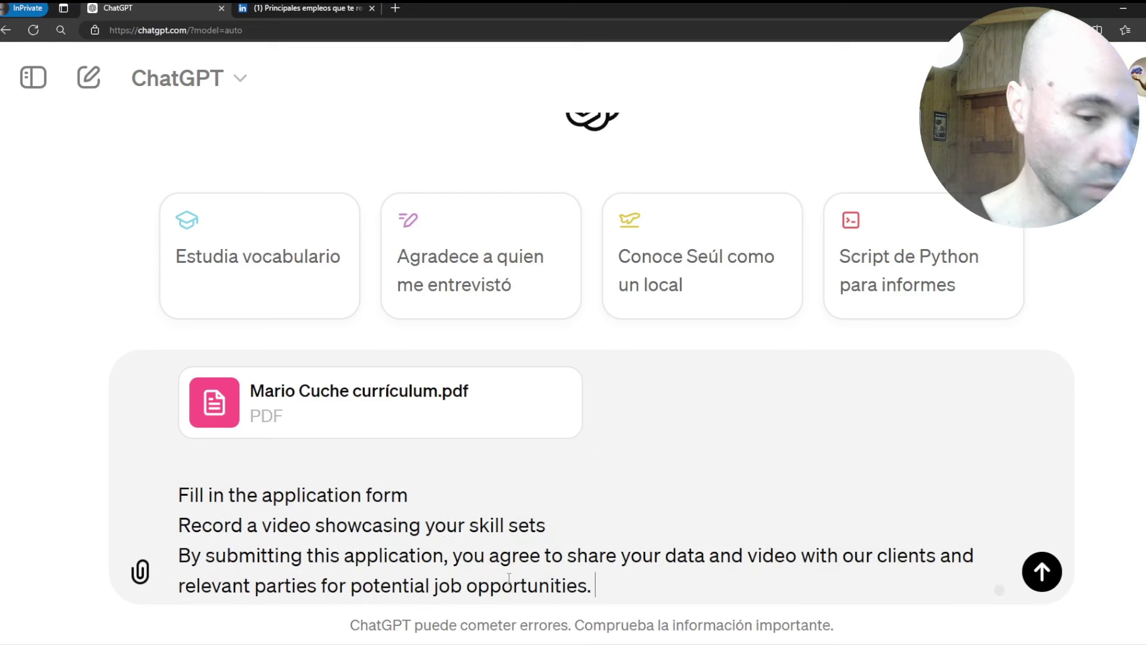
left_click(1042, 572)
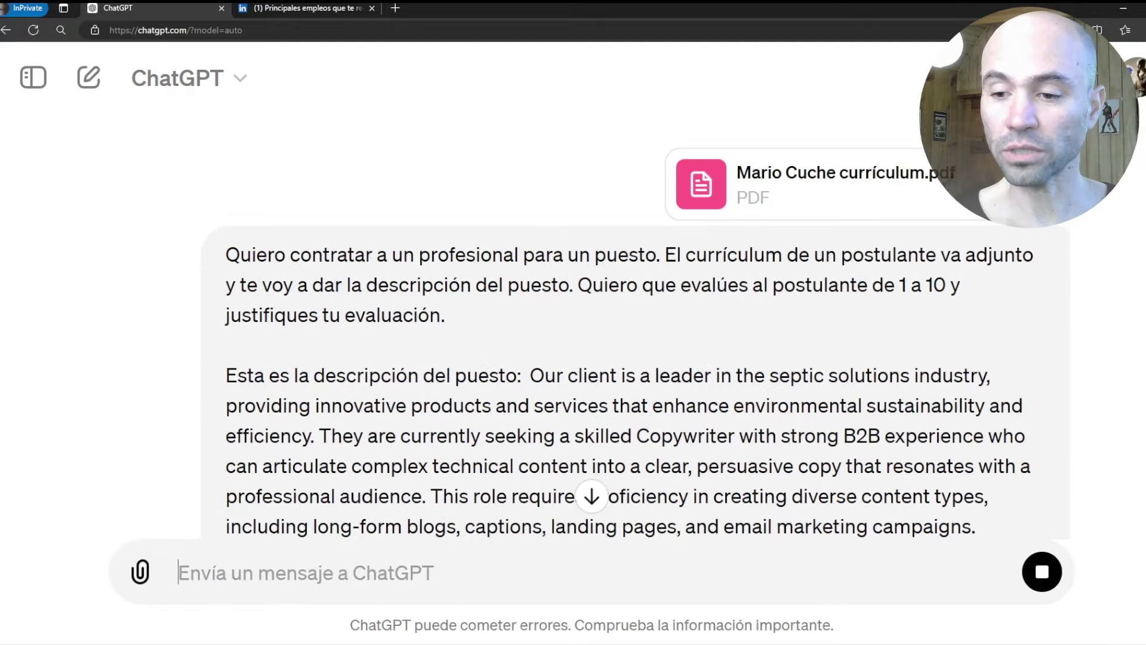
Step: Read ChatGPT's rating of the applicant and the strengths listed under Fortalezas
scroll(467, 373, "down", 10)
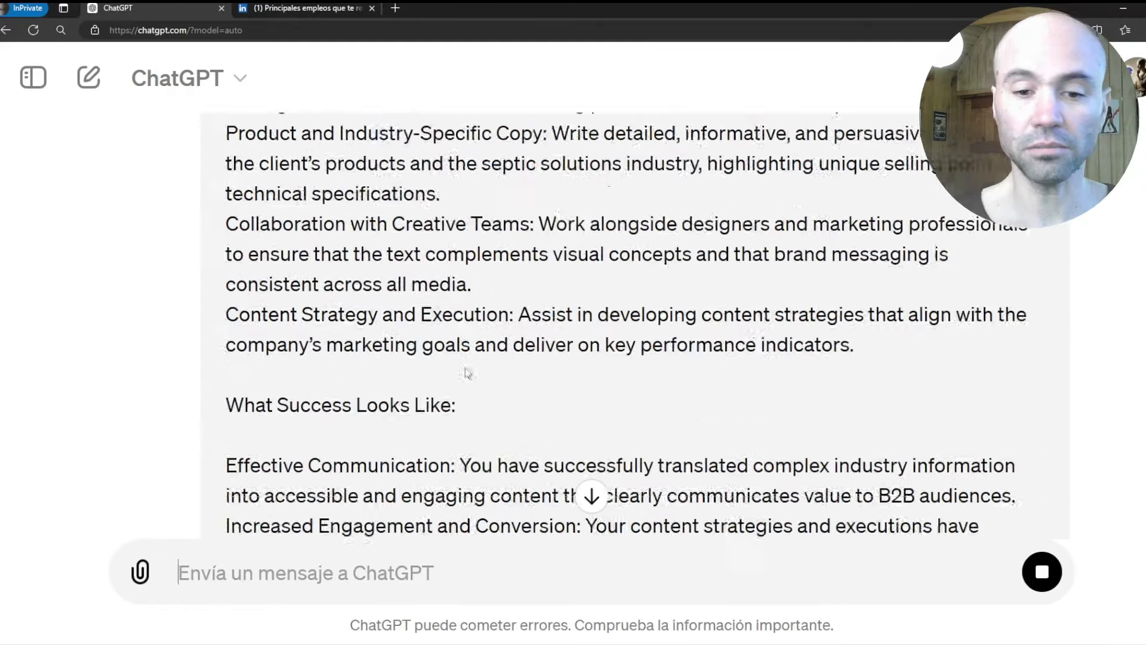
scroll(467, 373, "down", 15)
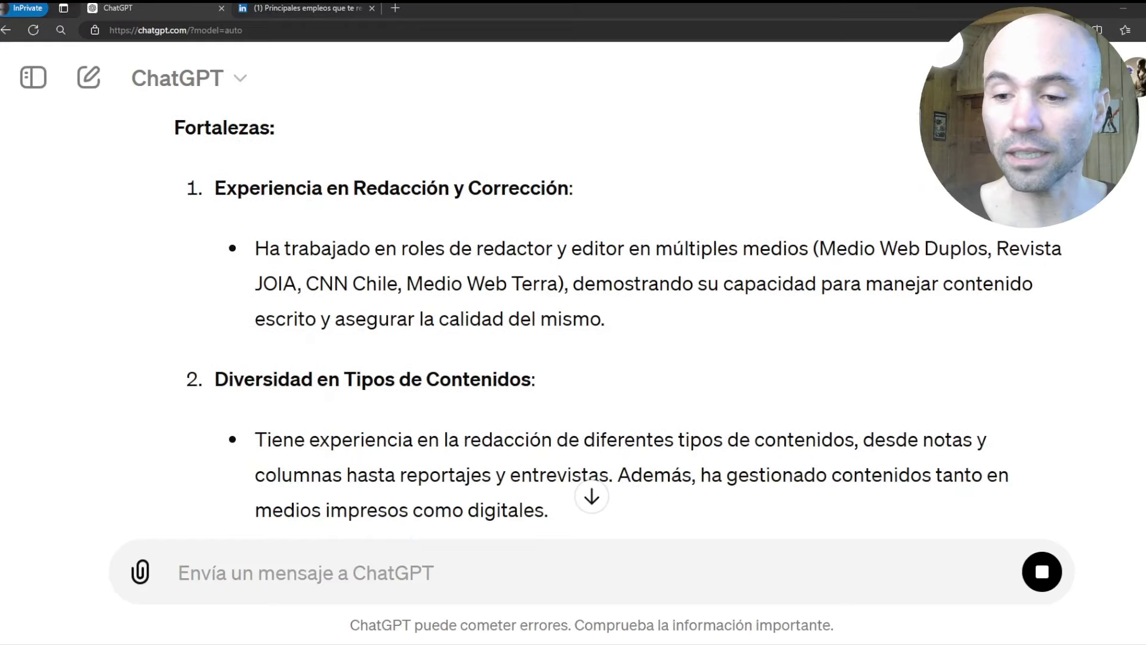
scroll(337, 370, "down", 3)
scroll(333, 311, "up", 4)
scroll(334, 311, "up", 4)
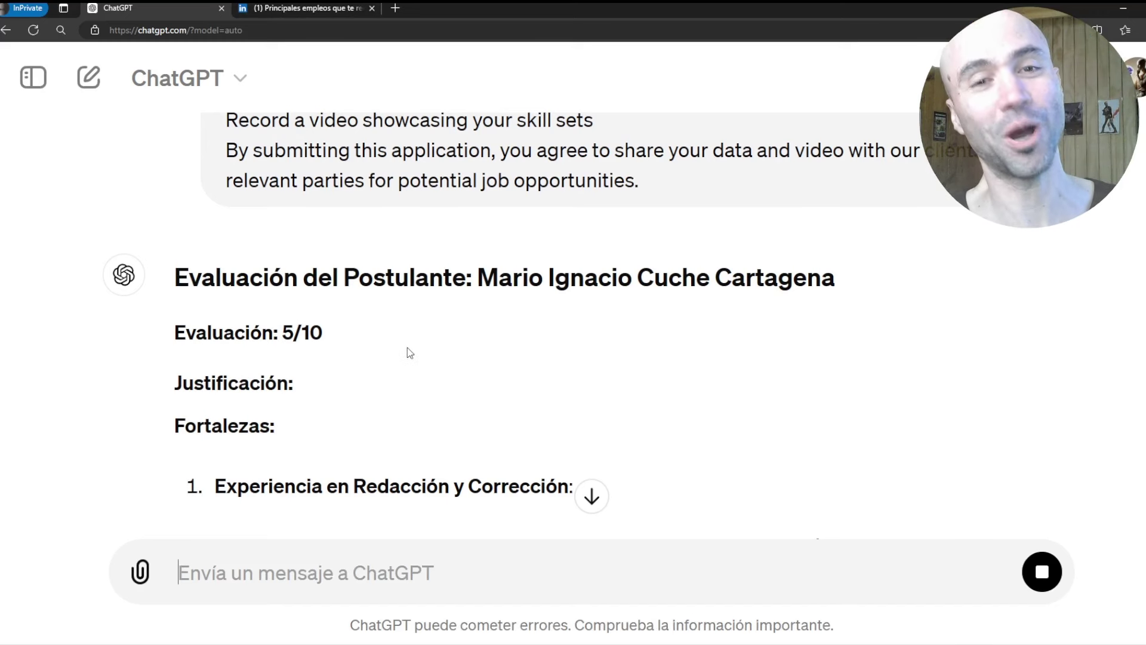
scroll(407, 348, "down", 1)
scroll(344, 253, "down", 1)
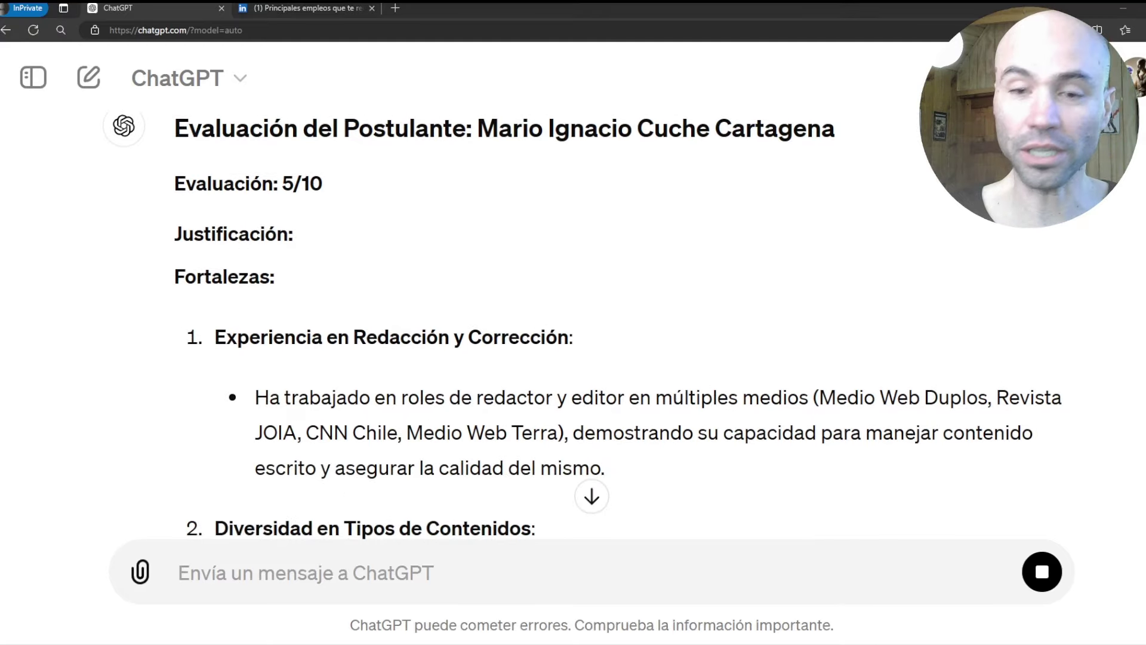
scroll(540, 439, "down", 1)
scroll(266, 298, "down", 1)
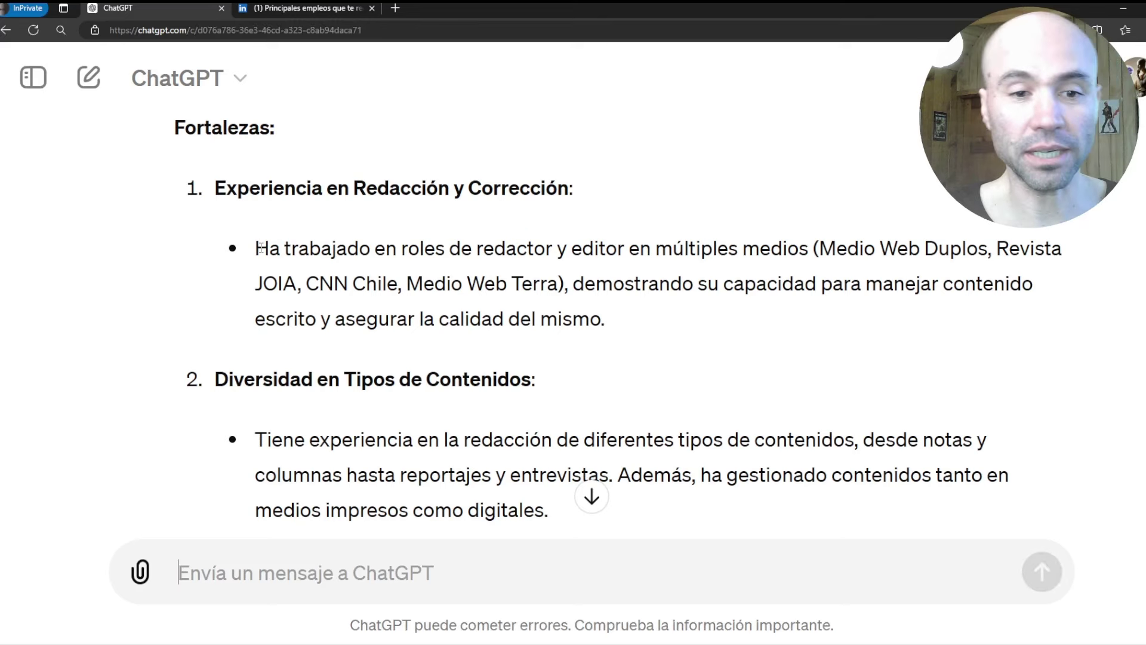
left_click_drag(261, 248, 606, 326)
left_click(582, 391)
scroll(460, 412, "down", 2)
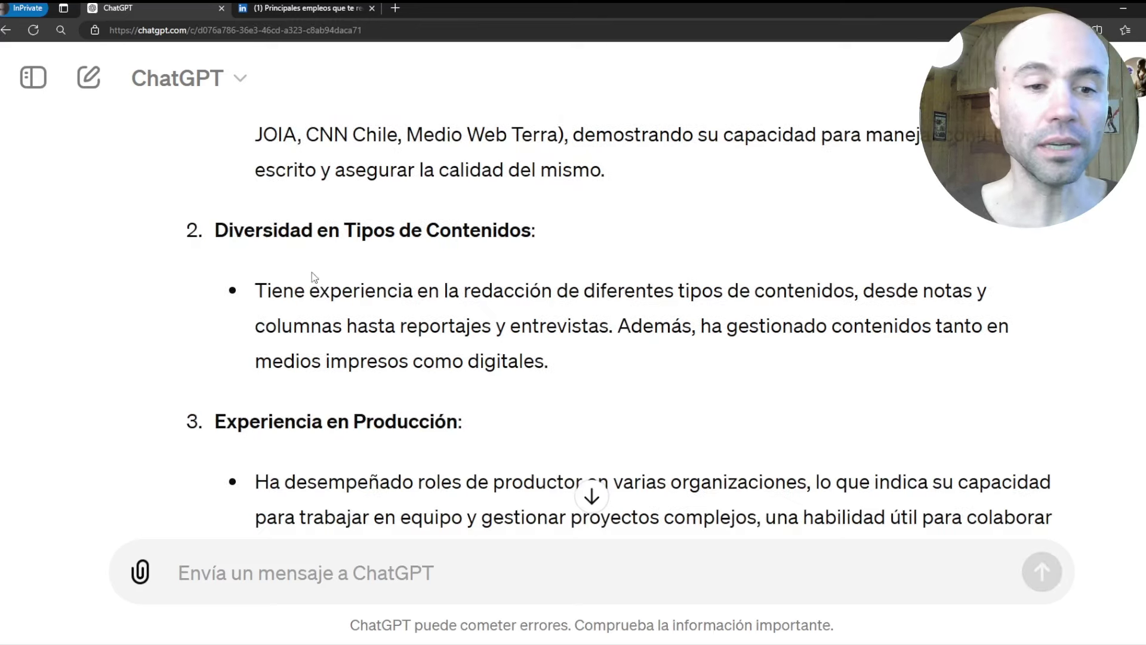
scroll(313, 276, "down", 4)
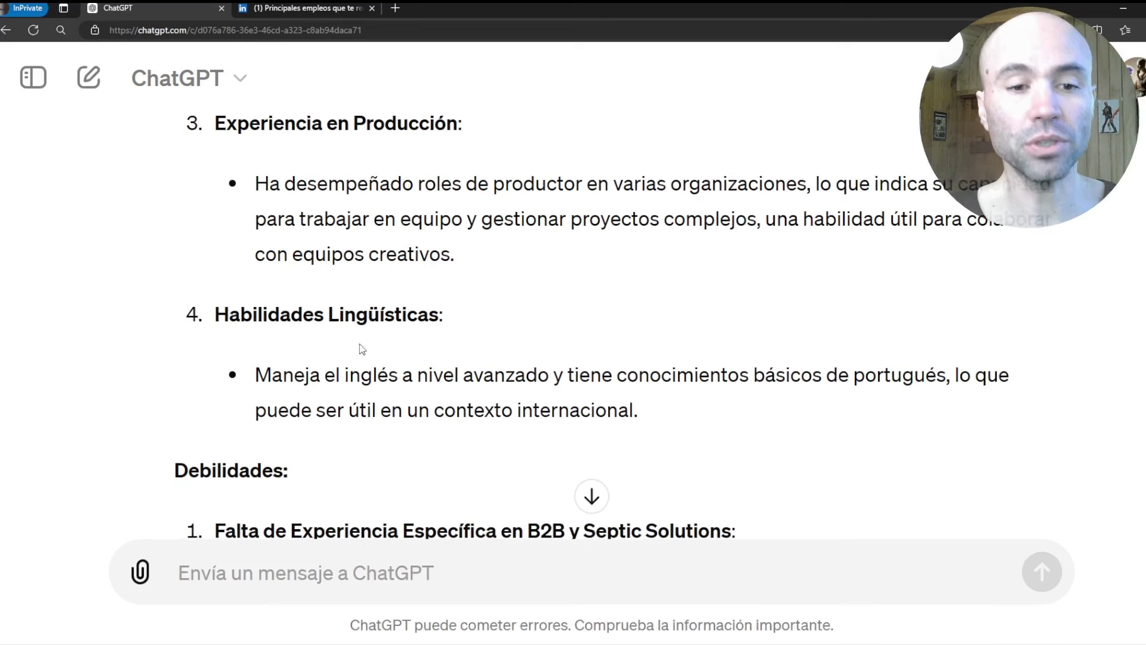
scroll(545, 369, "down", 2)
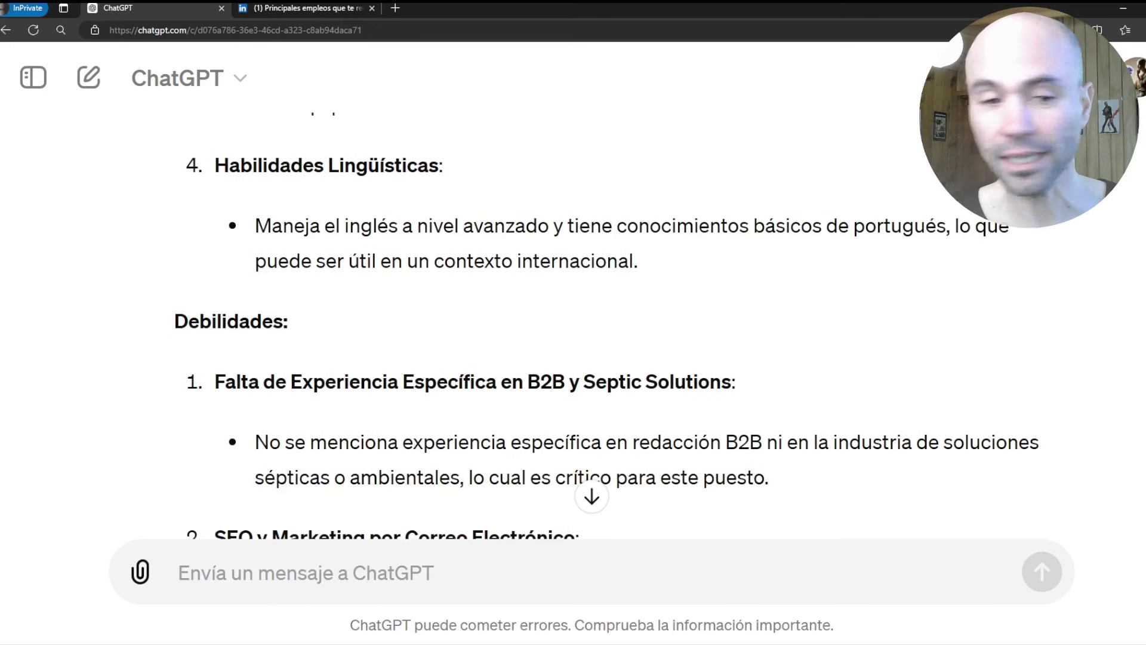
Step: Read the applicant's weaknesses under Debilidades through to the closing Resumen of the evaluation
scroll(408, 276, "down", 2)
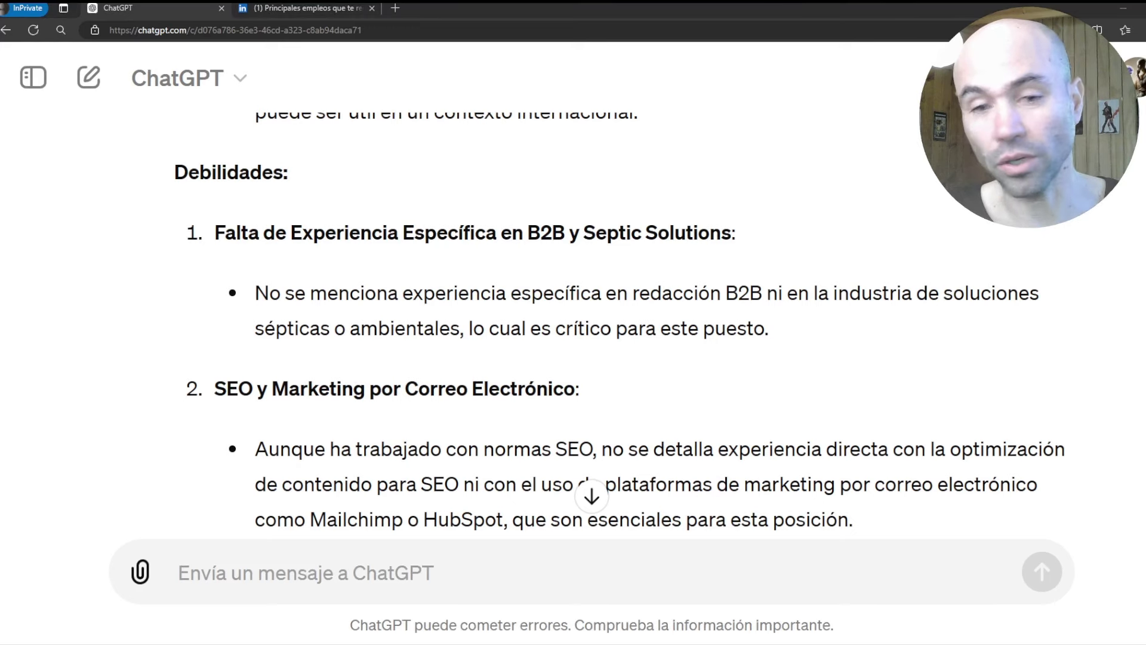
scroll(292, 261, "down", 3)
scroll(292, 260, "up", 3)
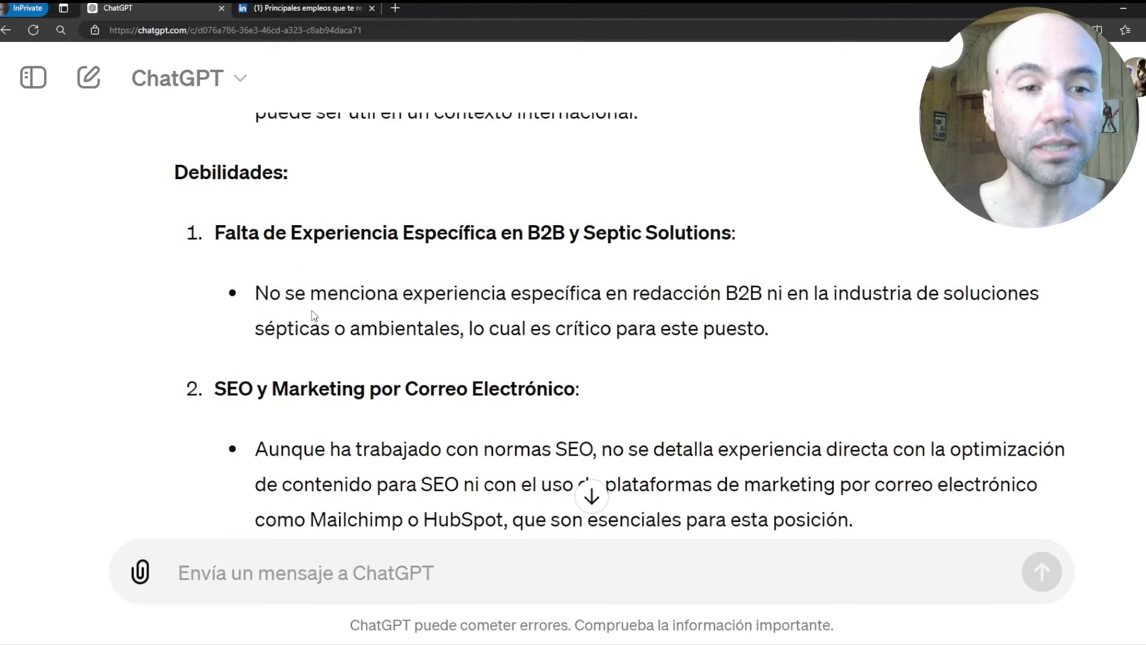
left_click_drag(260, 233, 733, 247)
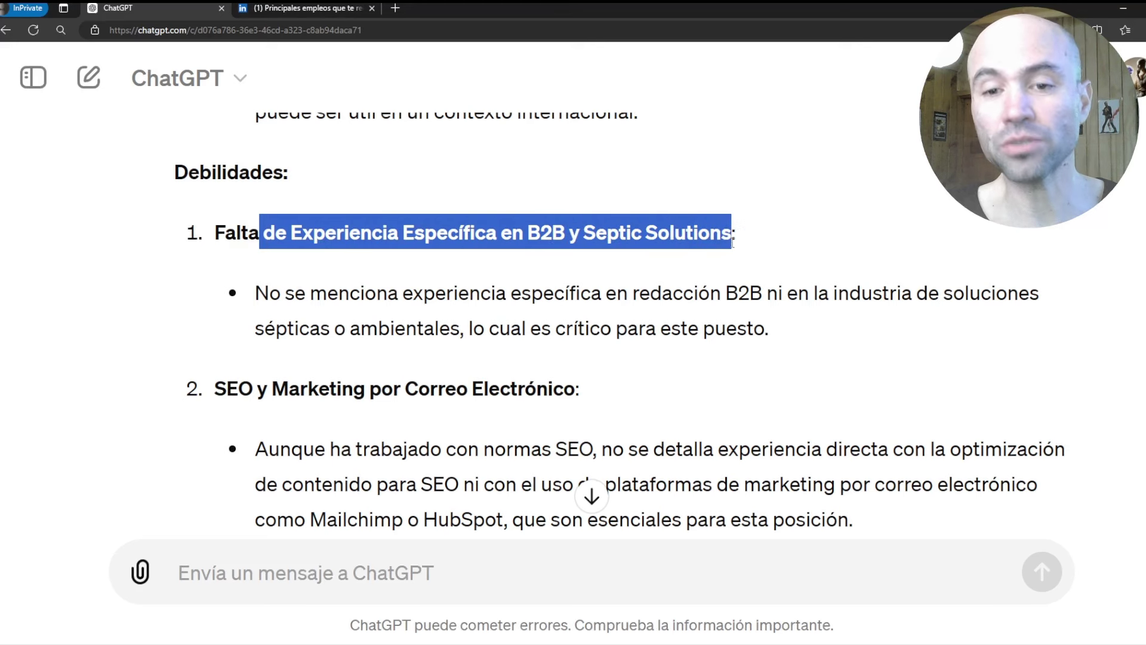
left_click(559, 327)
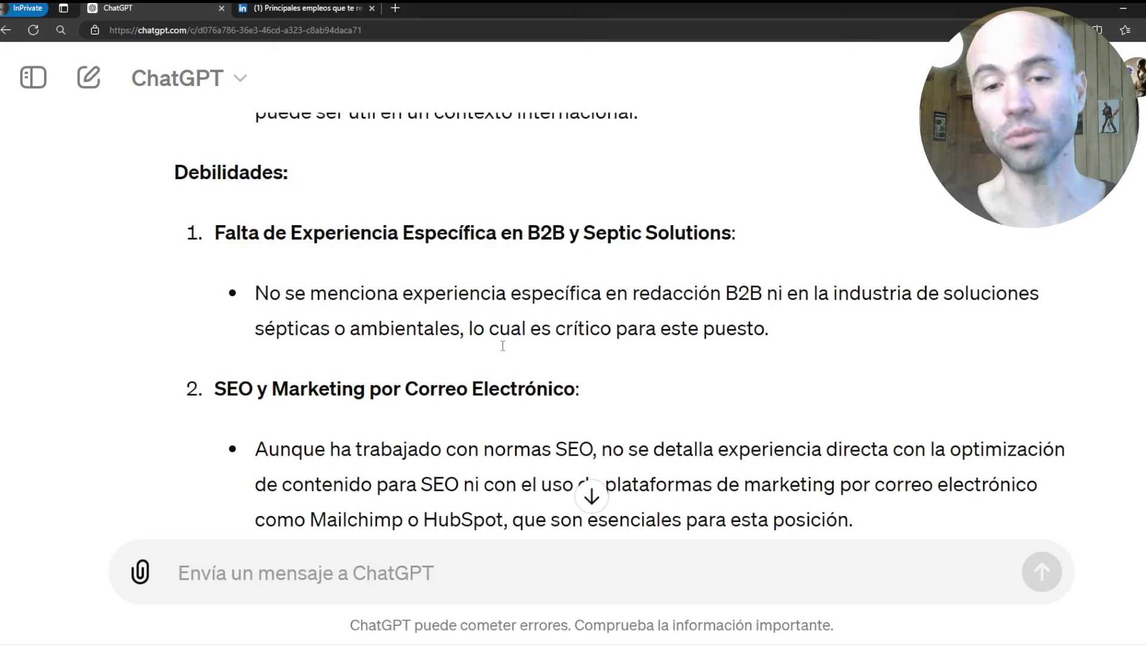
scroll(569, 300, "down", 1)
scroll(569, 303, "down", 1)
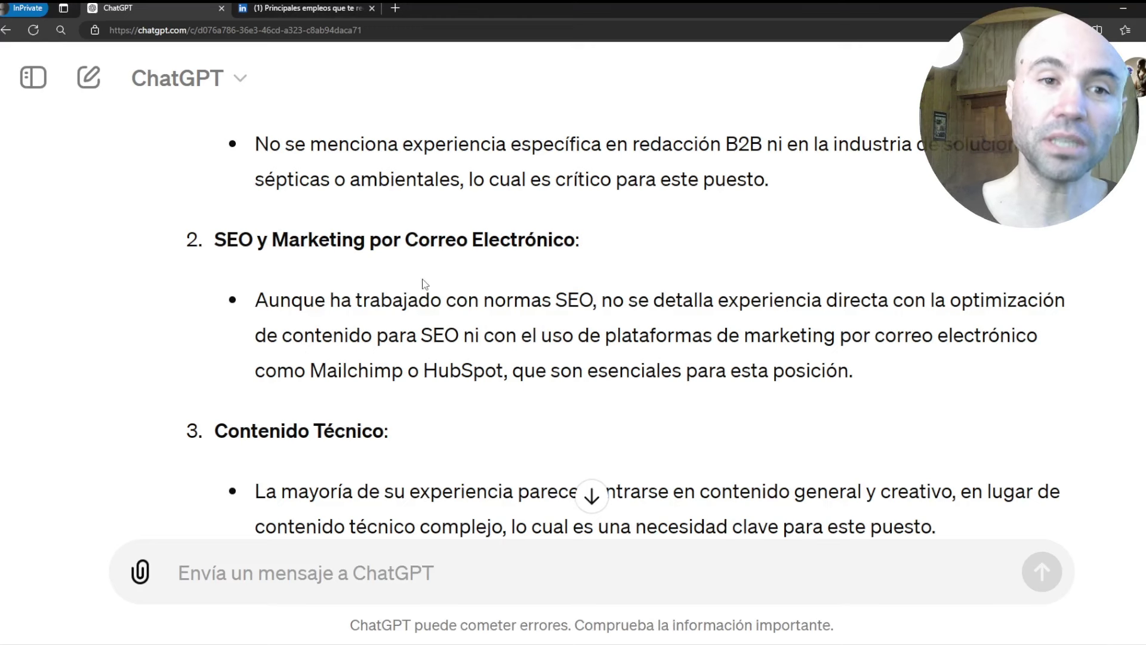
scroll(578, 289, "down", 1)
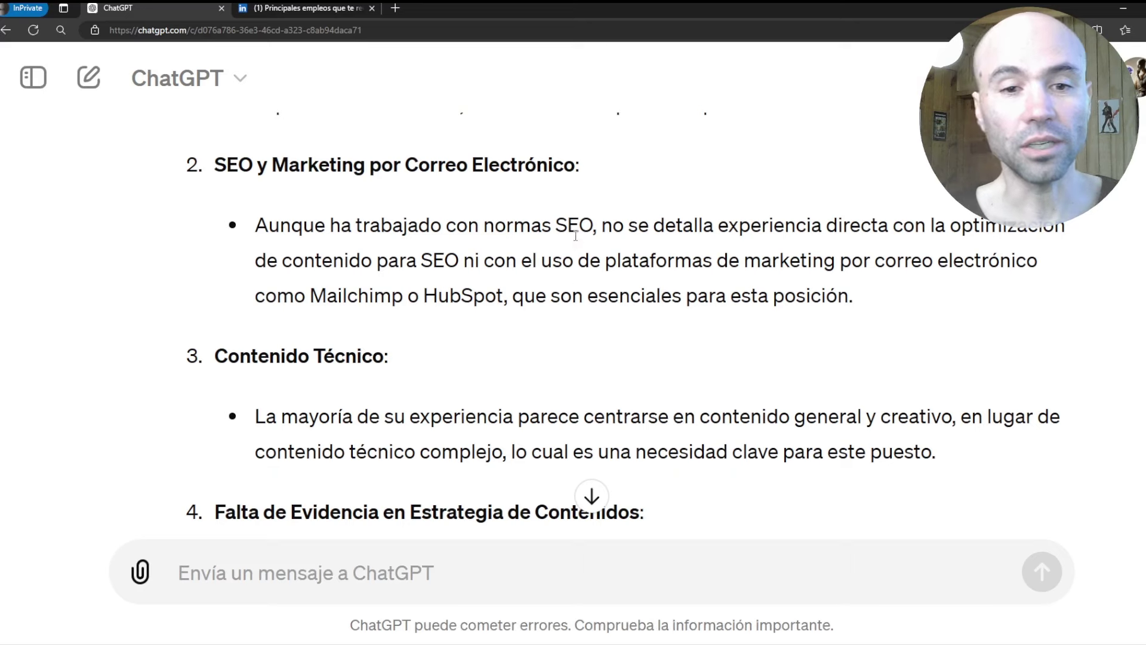
scroll(583, 324, "down", 2)
scroll(377, 210, "down", 2)
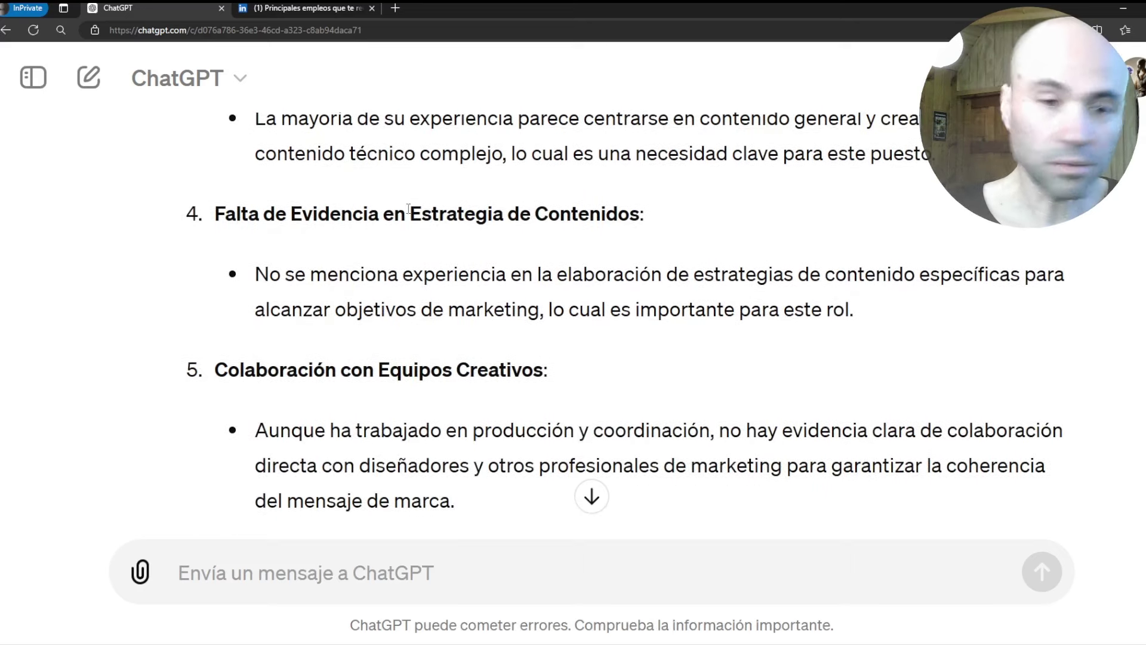
scroll(471, 275, "down", 1)
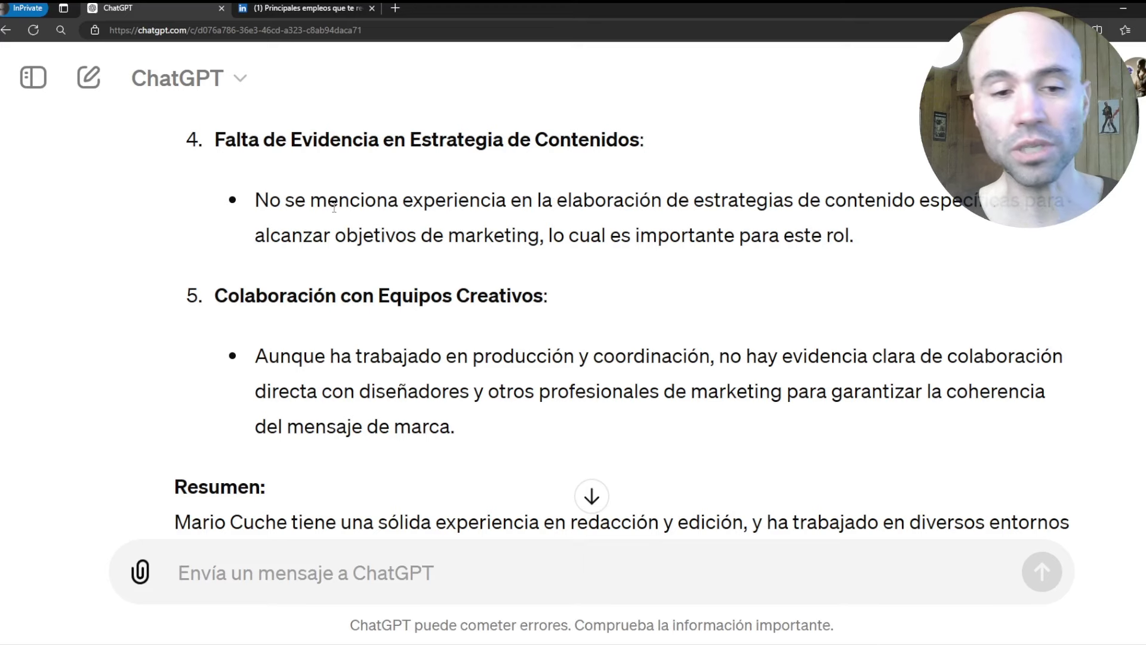
scroll(597, 179, "down", 3)
scroll(472, 296, "down", 3)
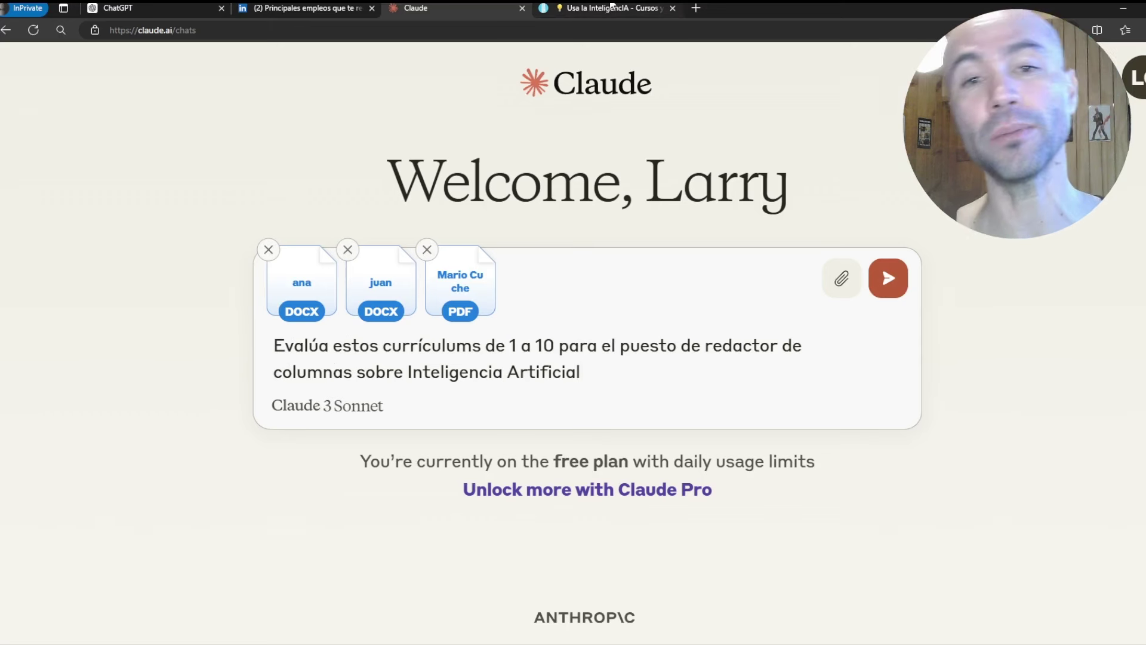
Step: Switch to the Usa la InteligencIA website and view its blog page
left_click(612, 8)
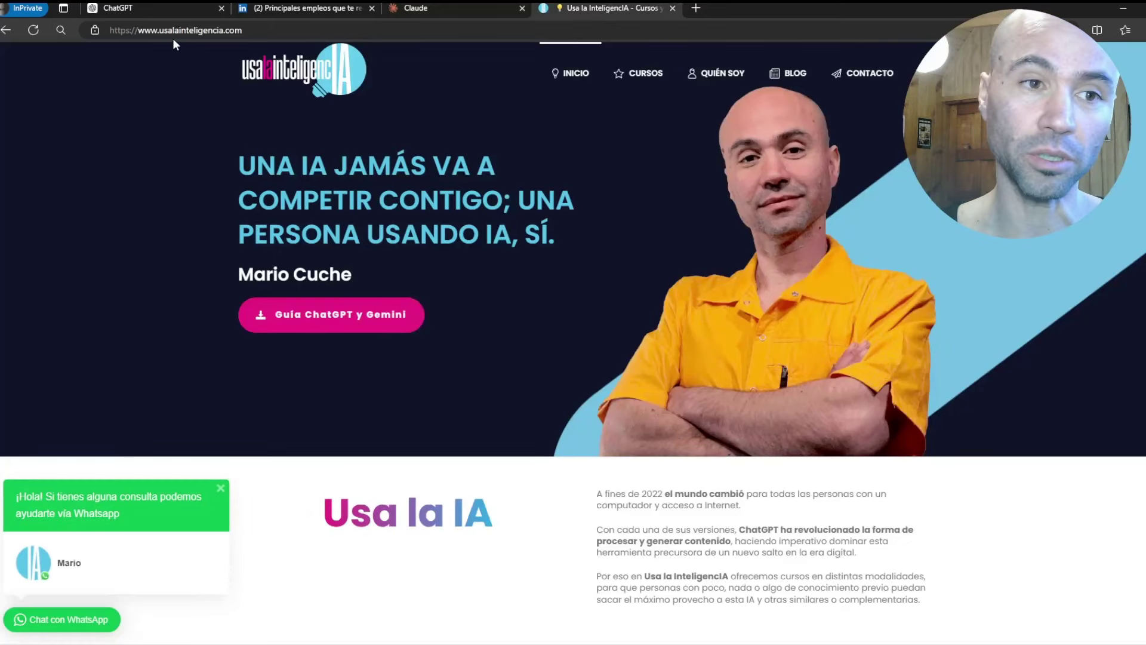
left_click(786, 73)
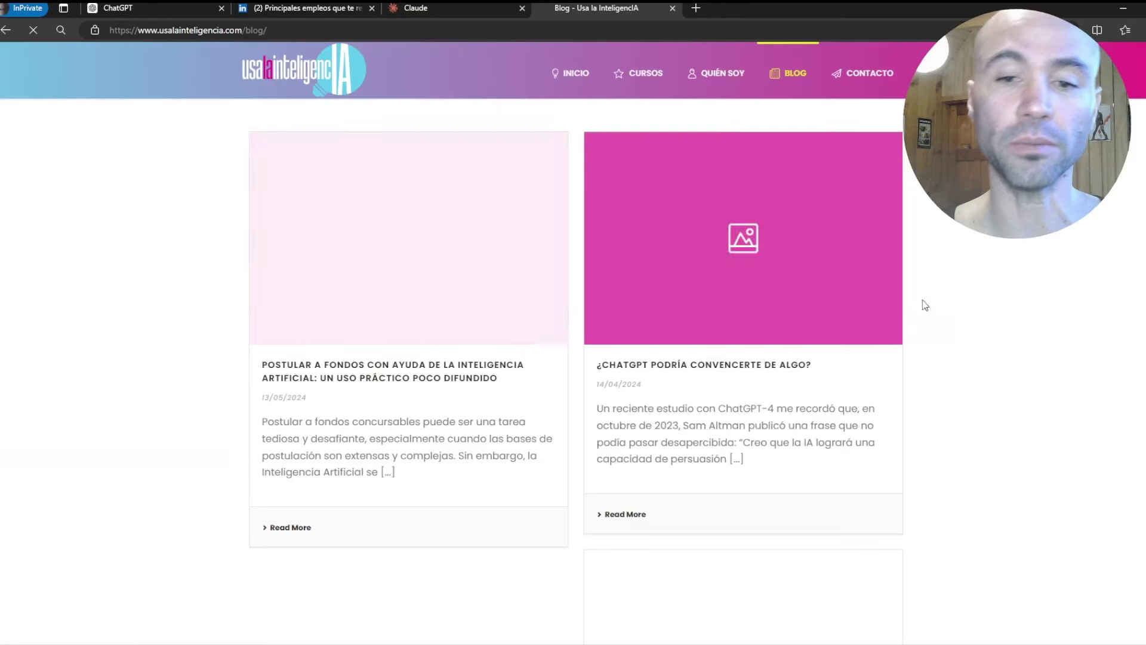
Step: Switch to Claude and send the prepared prompt to rate the three attached résumés for the Artificial Intelligence columnist position
left_click(450, 7)
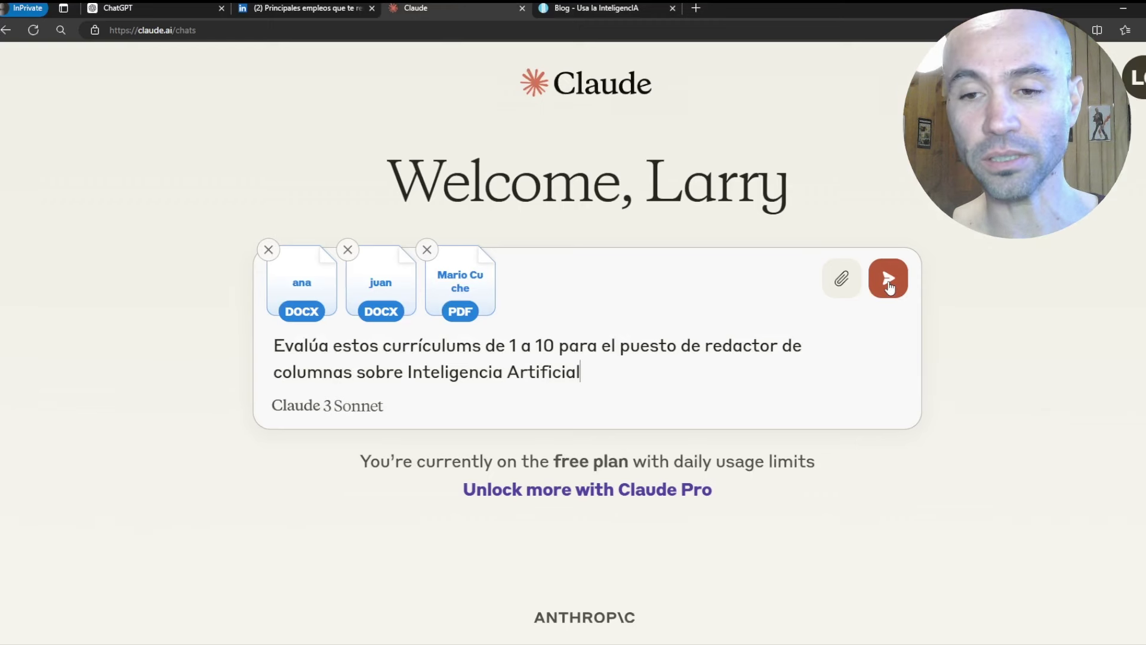
left_click(889, 280)
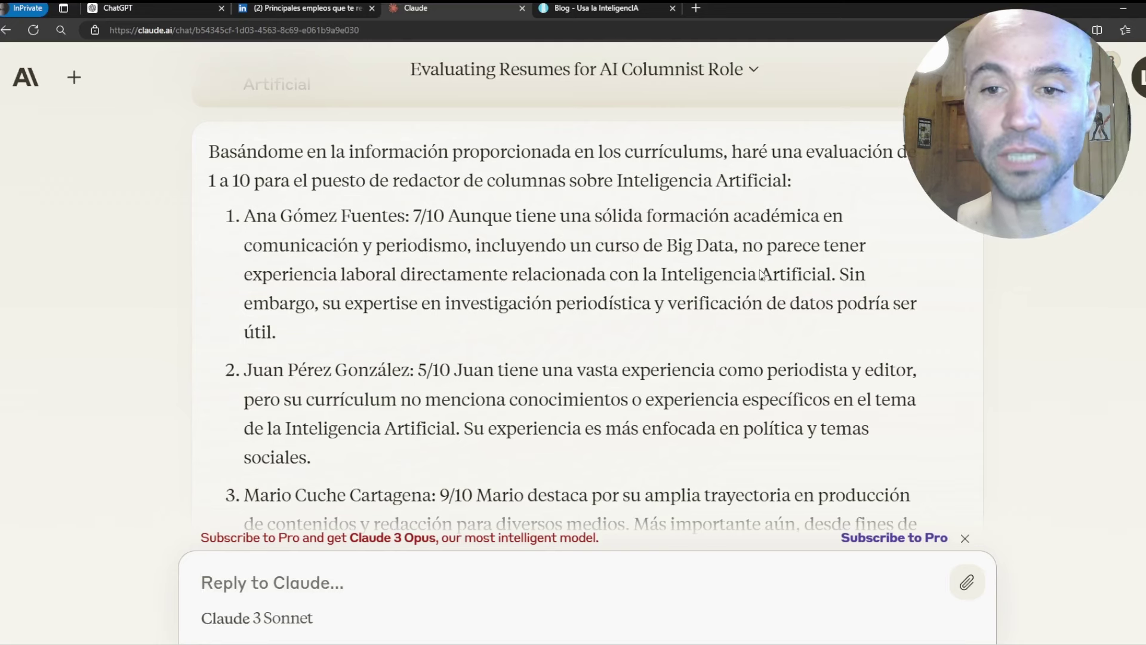
Step: Read Claude's scores and justifications for the three candidates and its final hiring recommendation
scroll(393, 334, "down", 3)
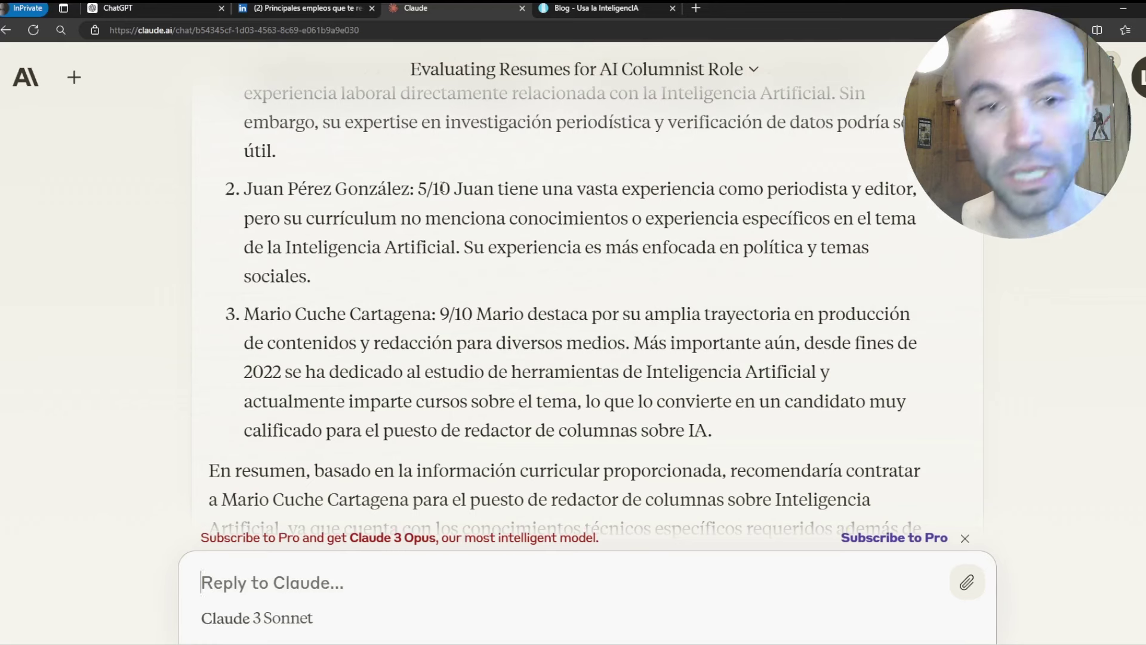
left_click_drag(456, 188, 611, 253)
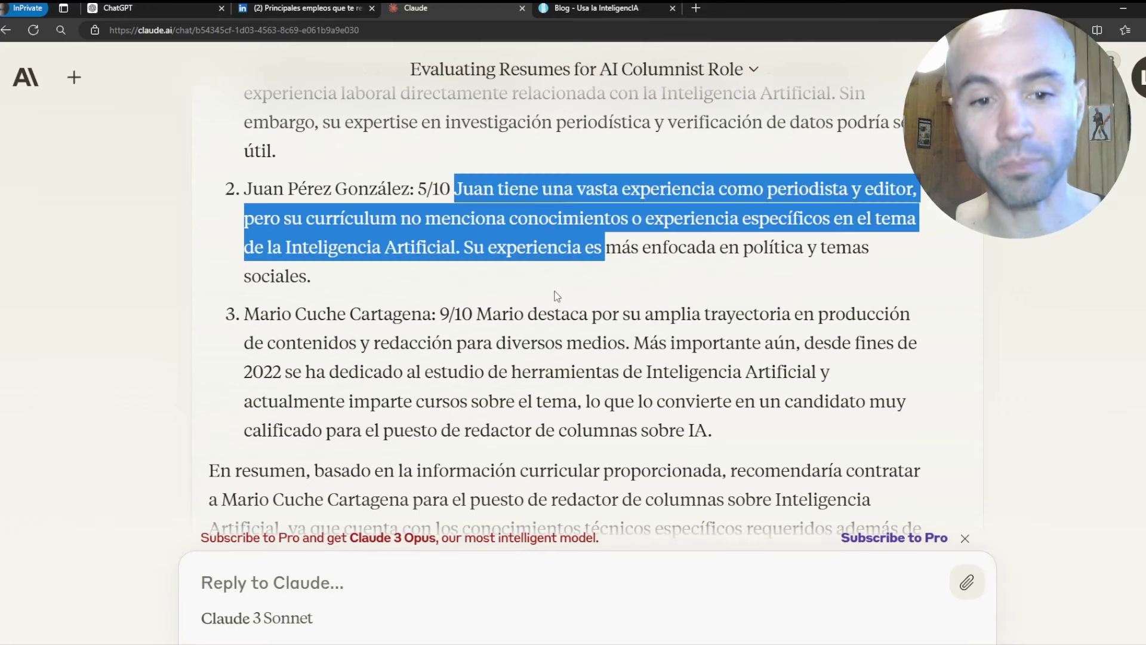
left_click(556, 296)
scroll(536, 328, "down", 2)
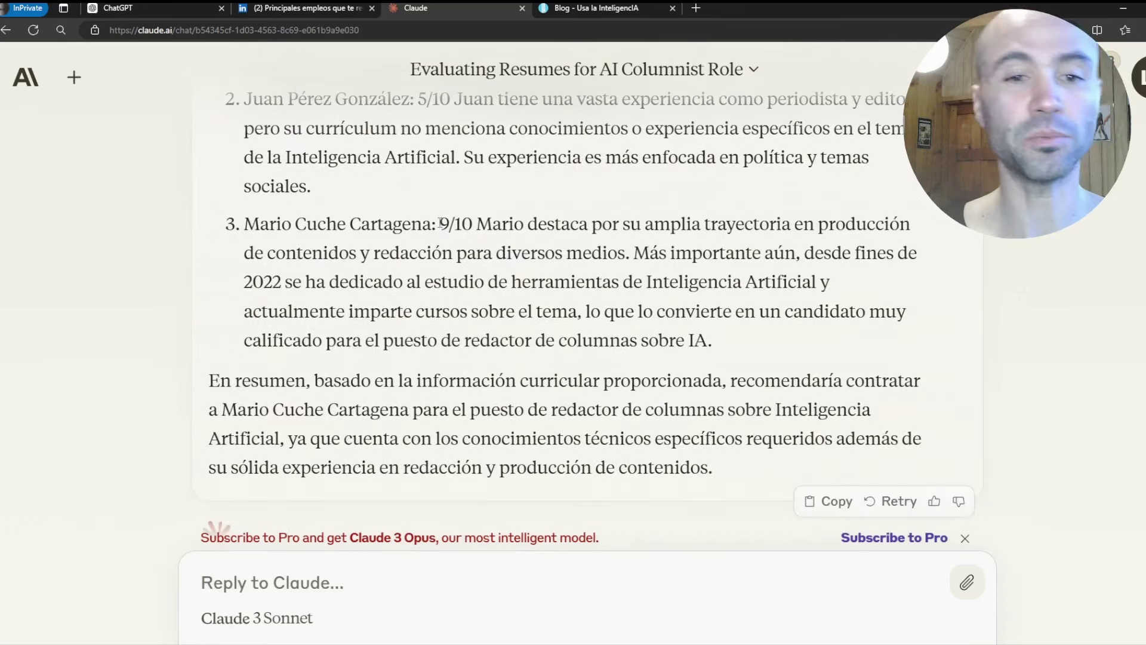
left_click_drag(470, 224, 792, 342)
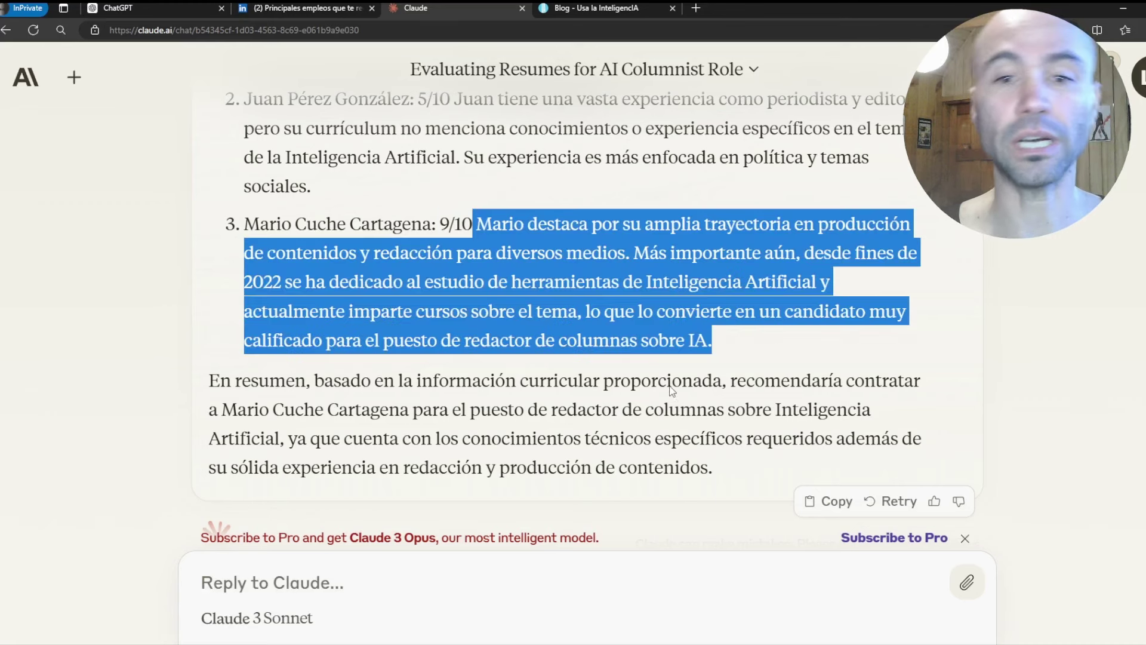
left_click(635, 397)
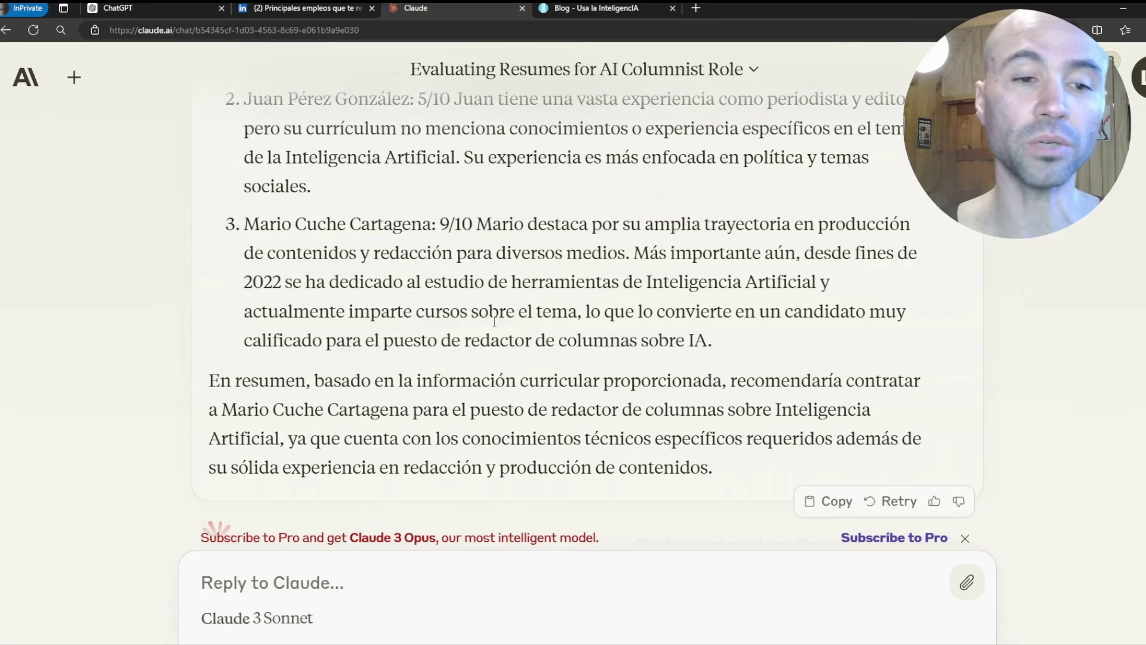
scroll(494, 323, "down", 1)
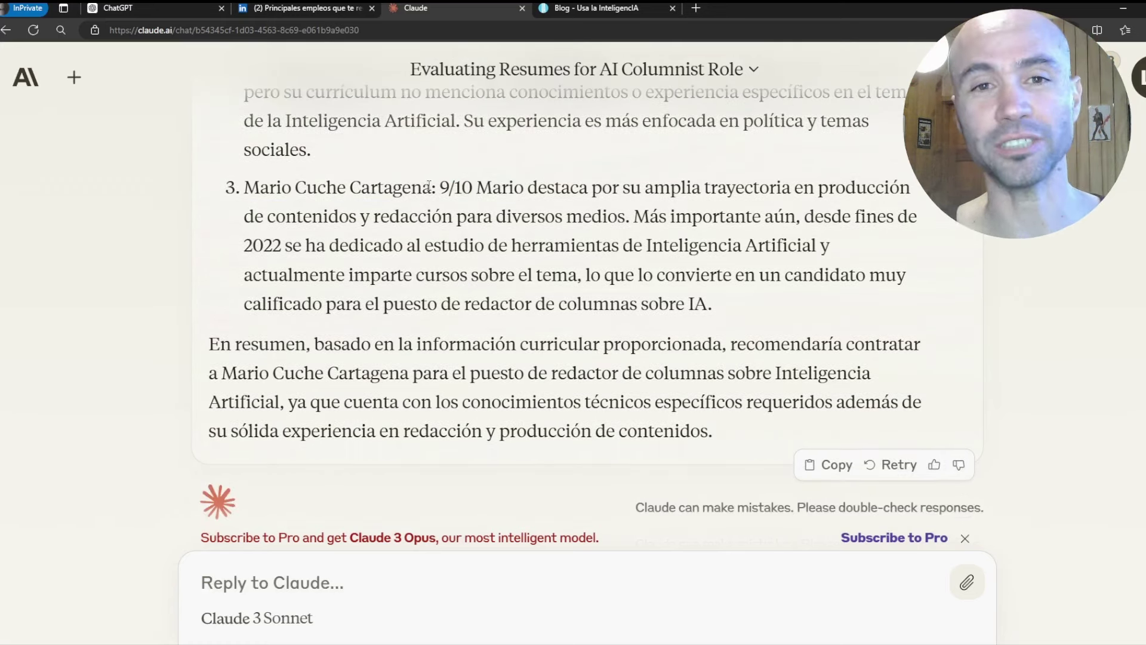